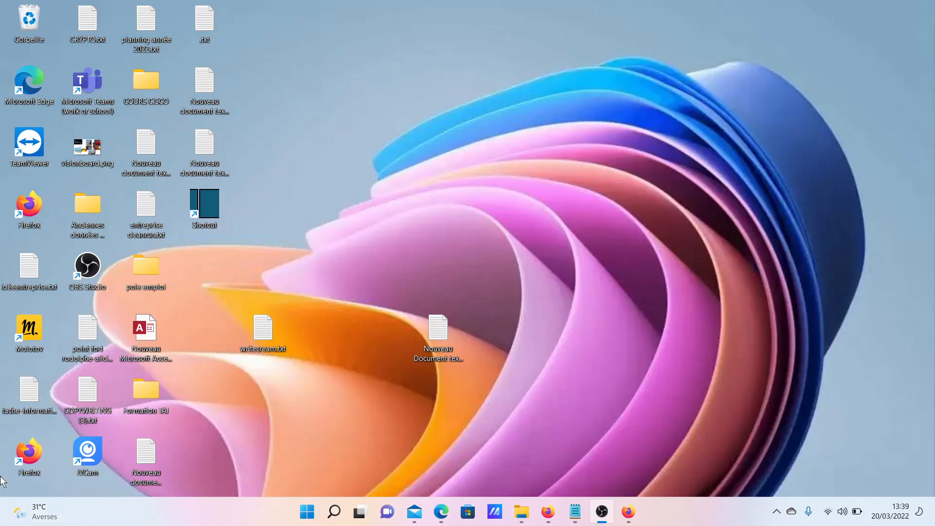
Open the Windows temporary files folder by running the command TEMP
click(335, 511)
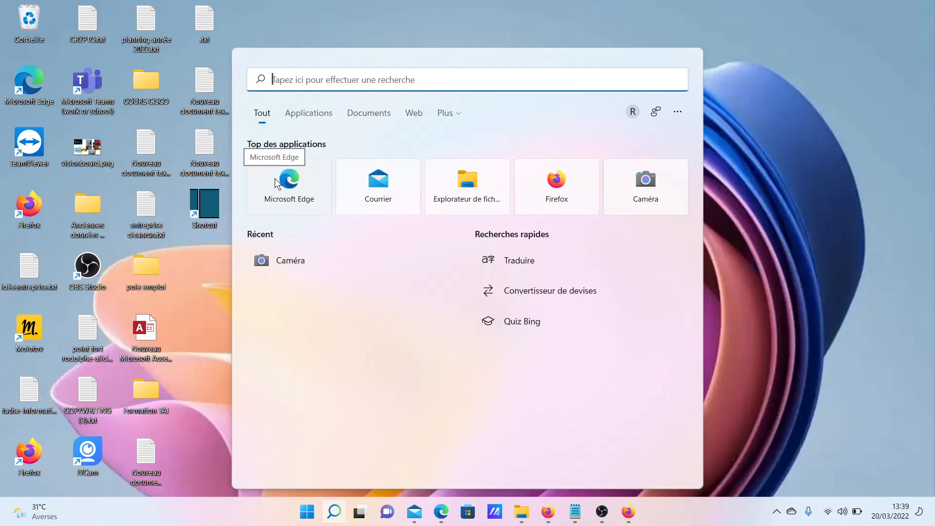
key(super+r)
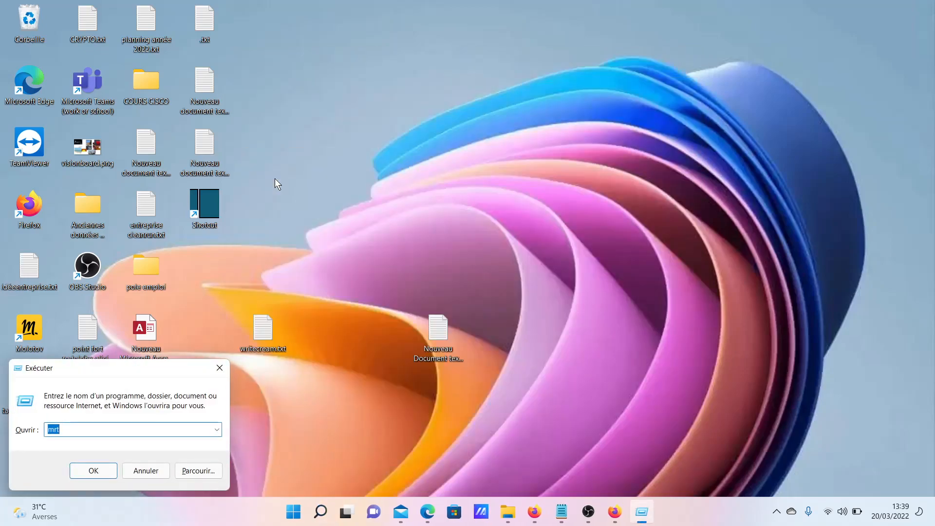
key(BackSpace)
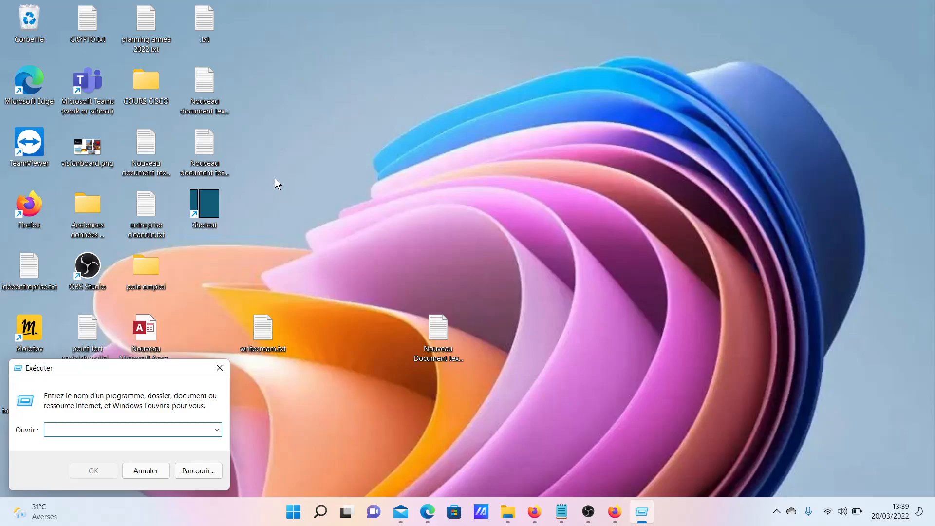
text(TEMP)
click(87, 474)
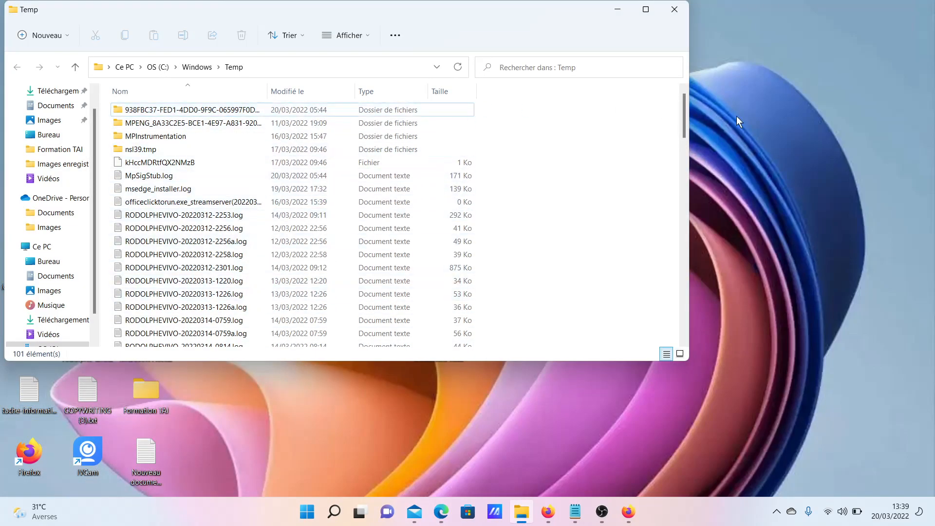
Delete all items listed below the first folder in Windows\Temp, skipping every item that is in use
mouse_move(684, 133)
mouse_down()
mouse_move(690, 329)
mouse_move(679, 189)
mouse_move(696, 126)
mouse_up()
drag(582, 114, 78, 521)
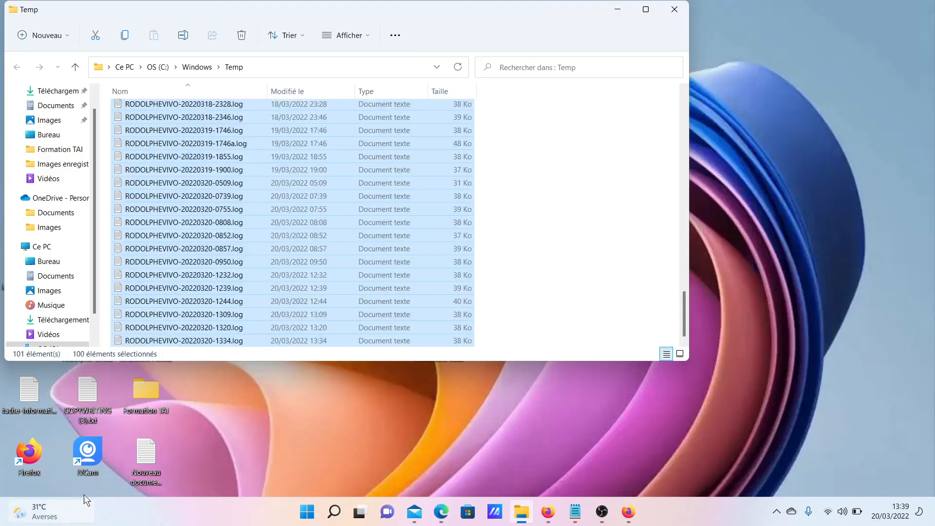
right_click(378, 257)
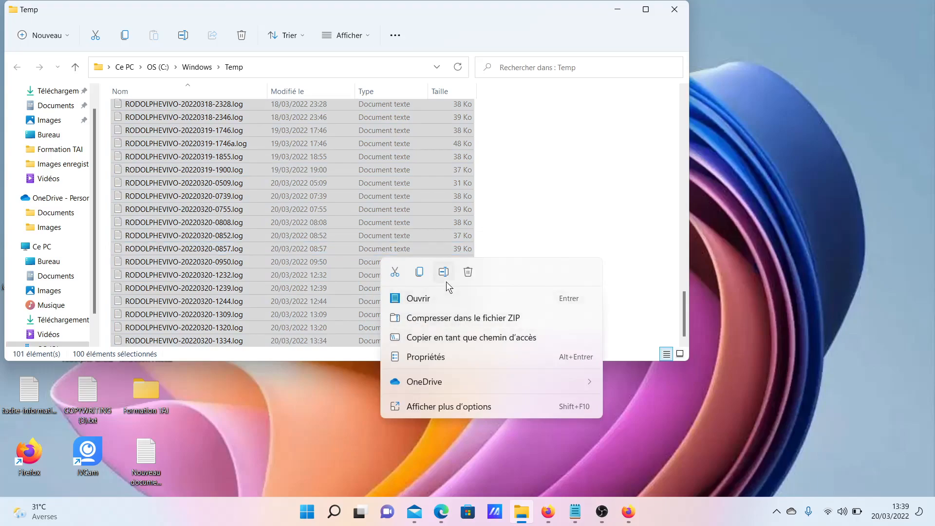
click(471, 273)
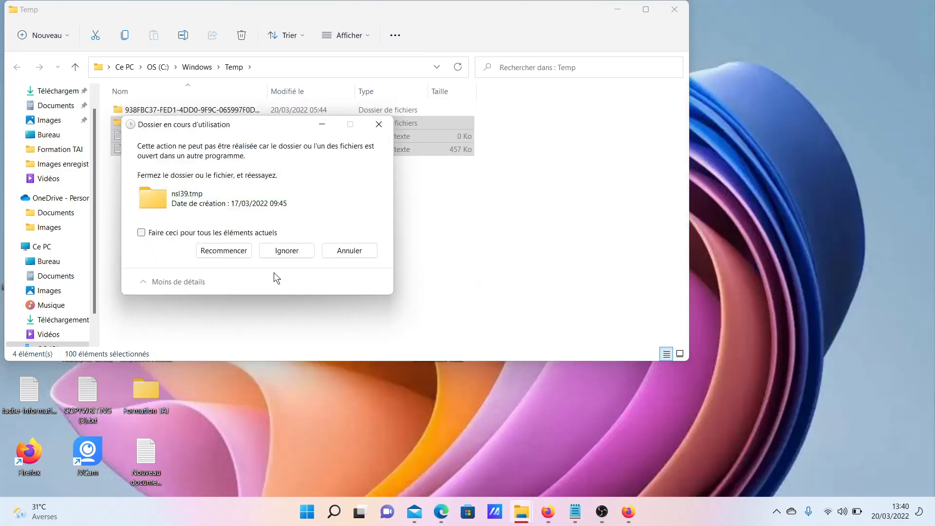
click(276, 253)
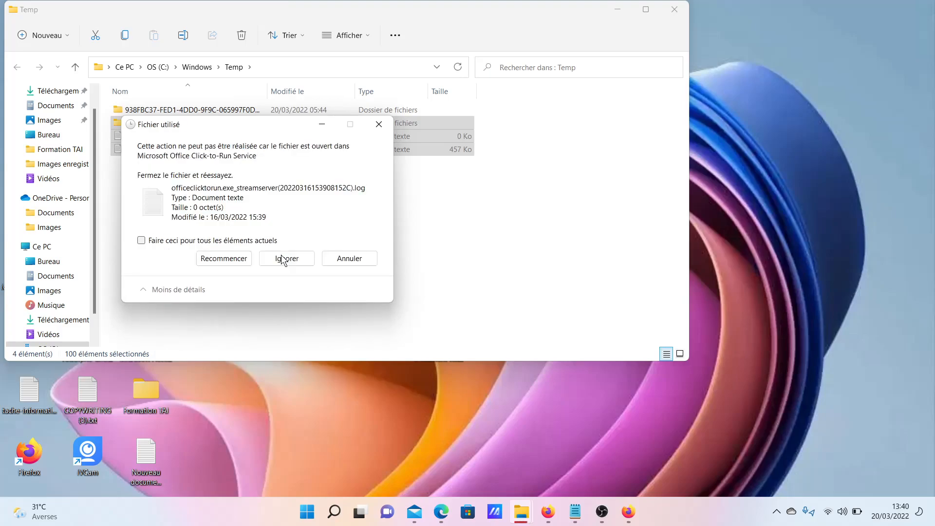
click(286, 260)
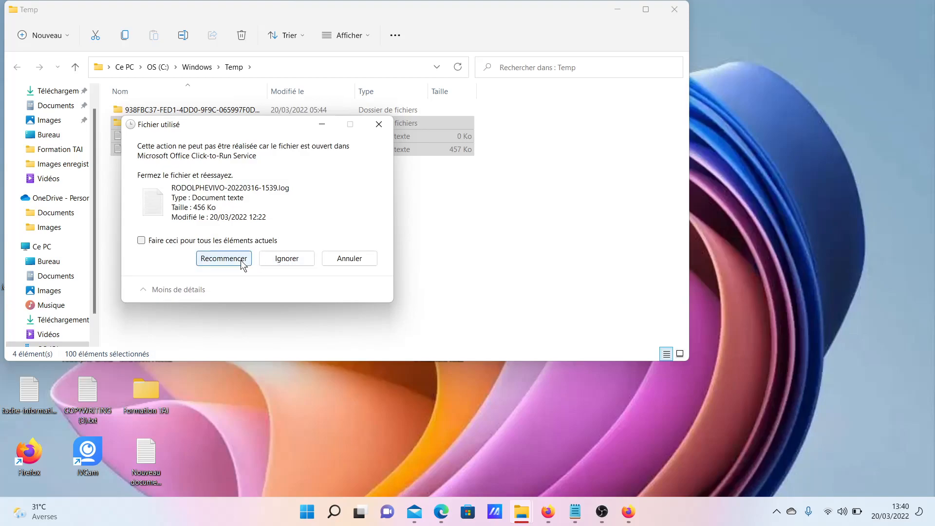
click(141, 241)
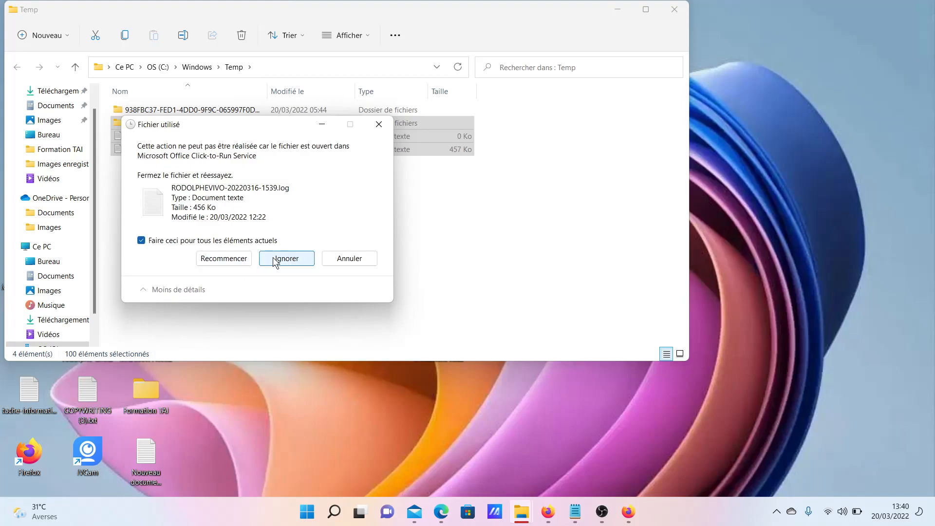
click(271, 261)
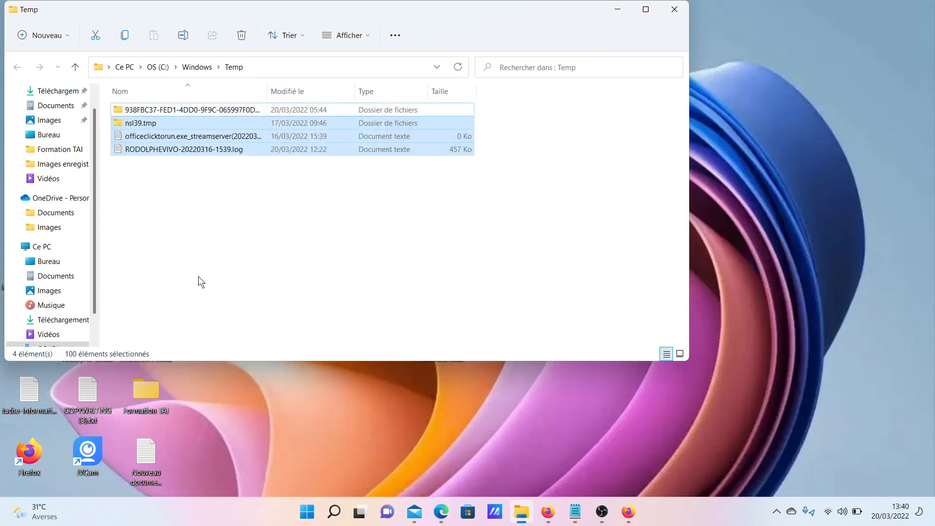
Close the Temp folder window
drag(516, 11, 503, 92)
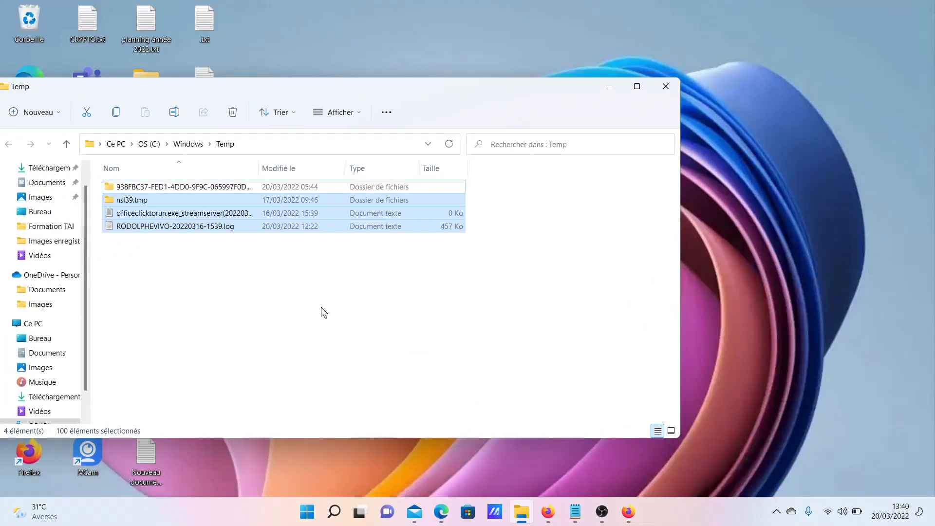
click(336, 523)
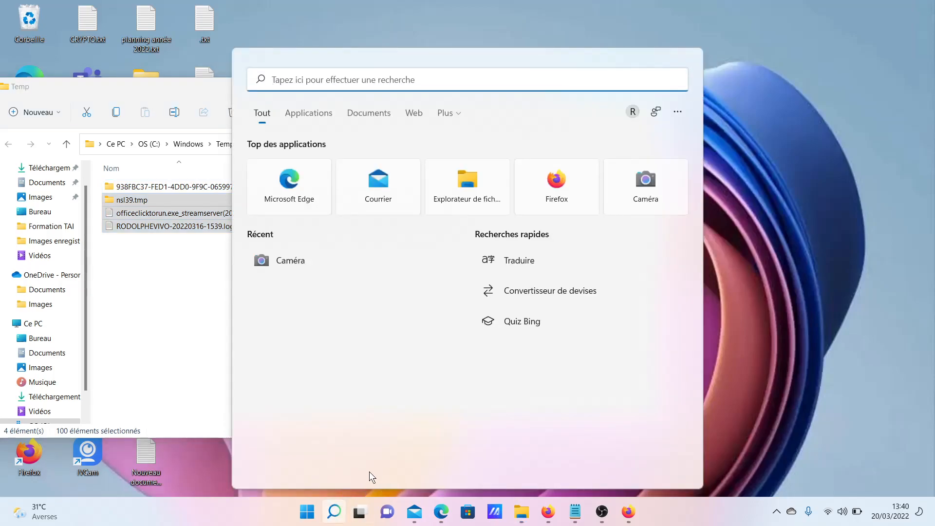
click(761, 77)
click(668, 93)
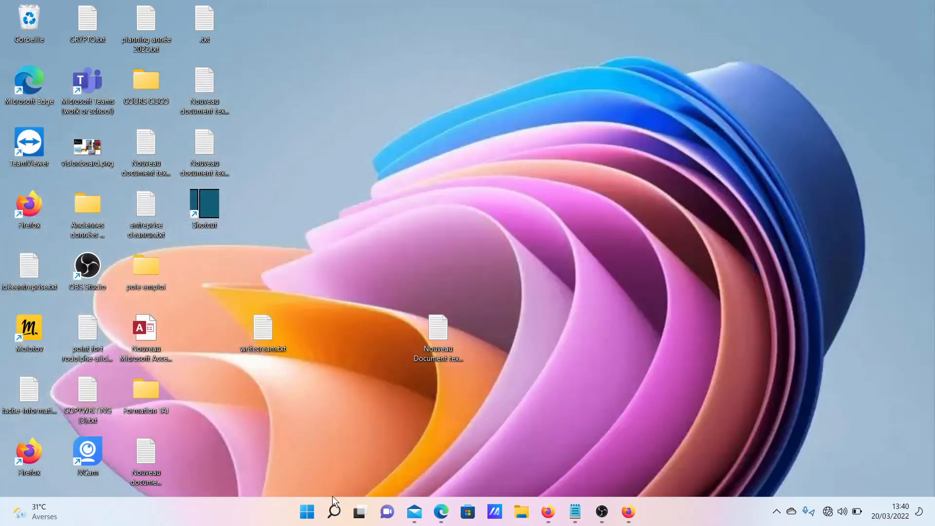
Open the Windows Prefetch folder by running the command PREFETCH and grant permanent access to it
key(super+w)
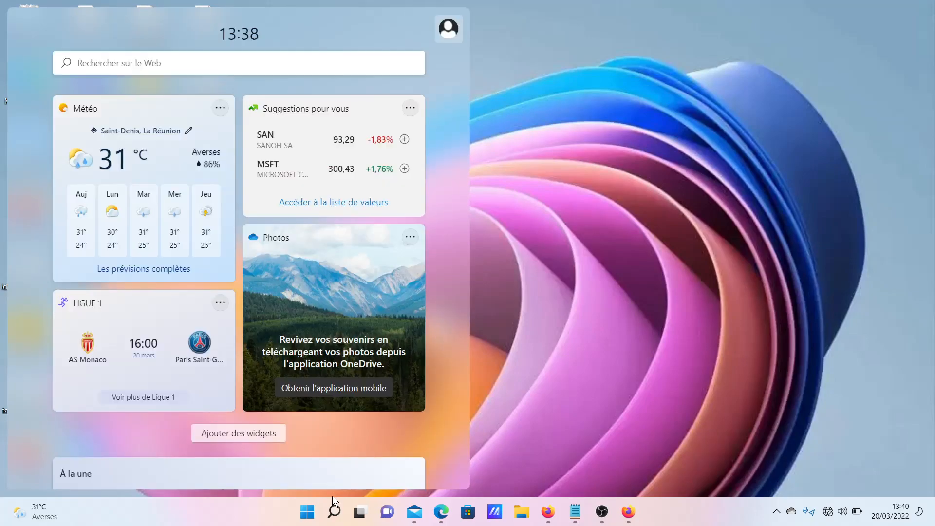
key(super+r)
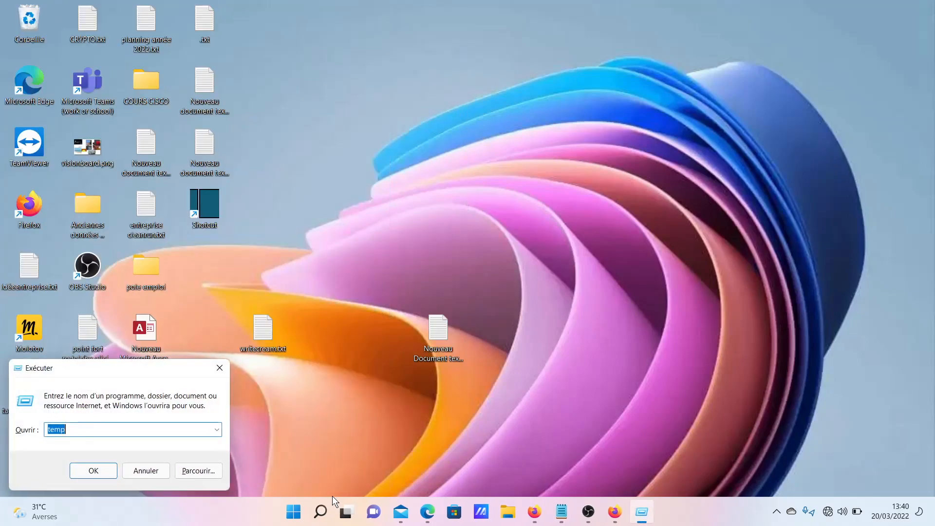
key(BackSpace)
text(P)
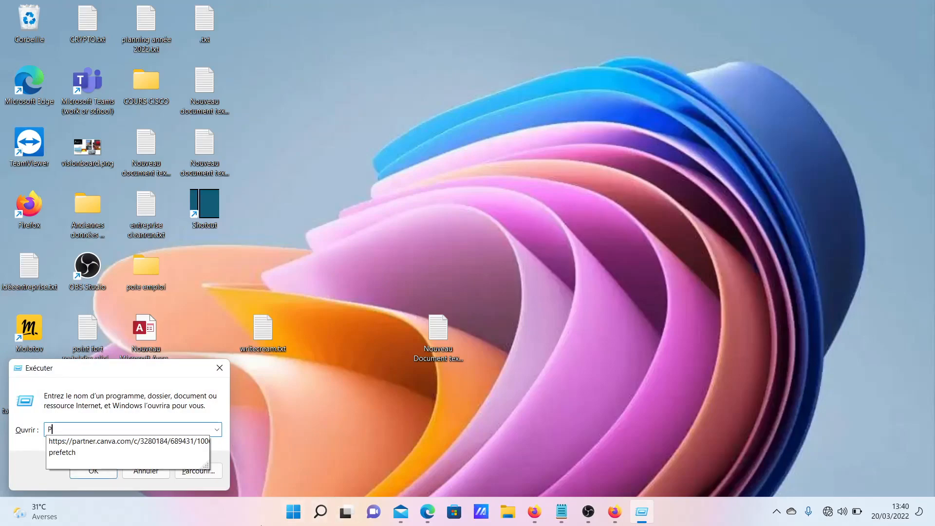
text(R)
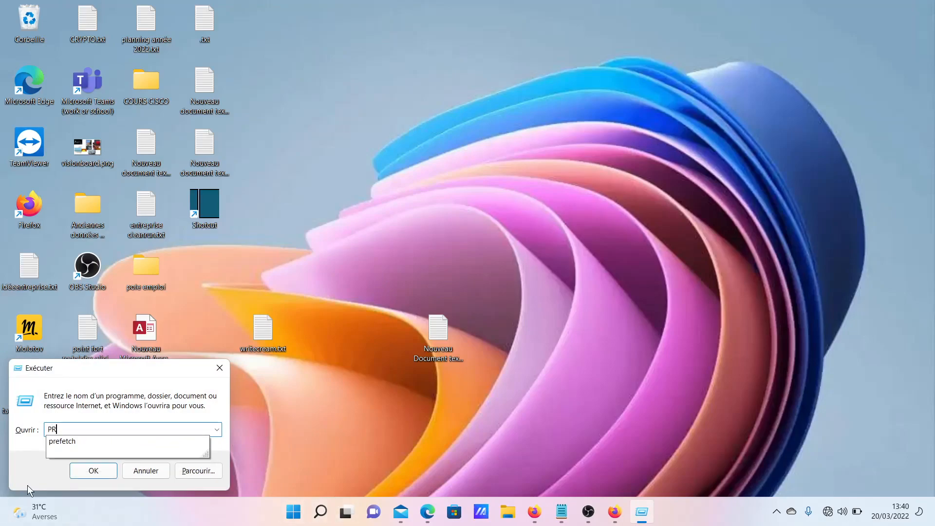
text(EFETCH)
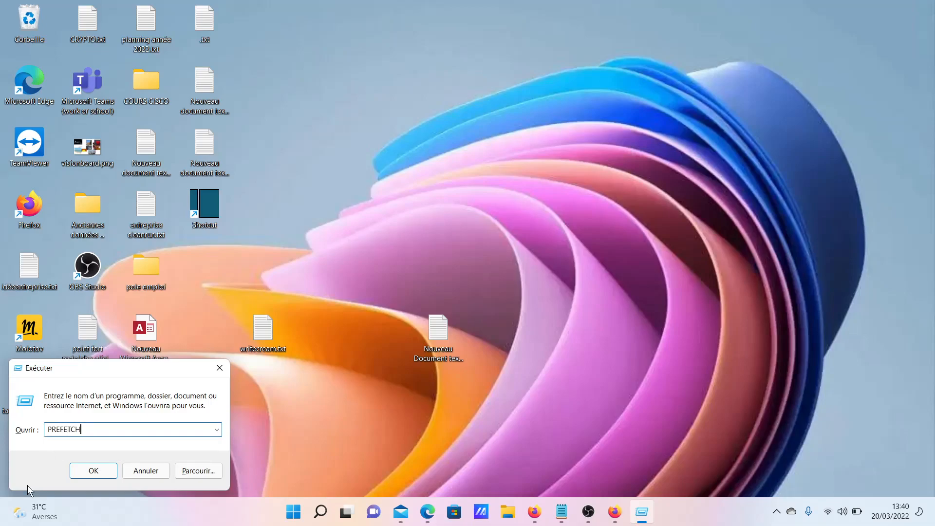
click(98, 471)
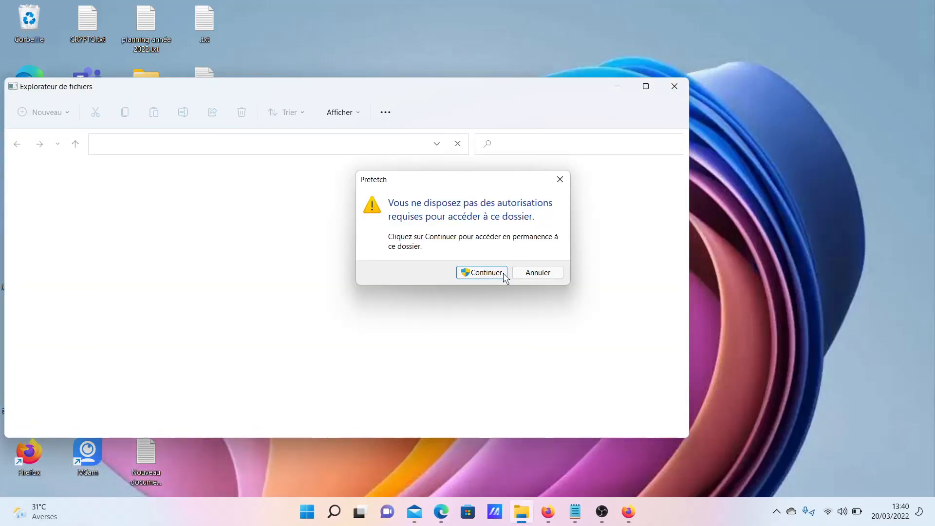
click(503, 274)
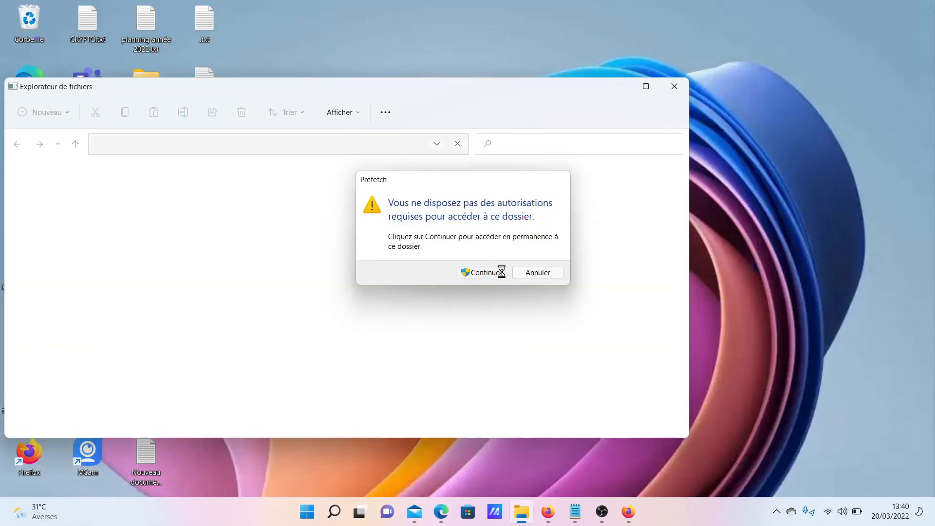
Delete all files in the Prefetch folder, skipping the one in use, and close the folder window
drag(409, 93, 470, 81)
scroll(556, 218, down, 10)
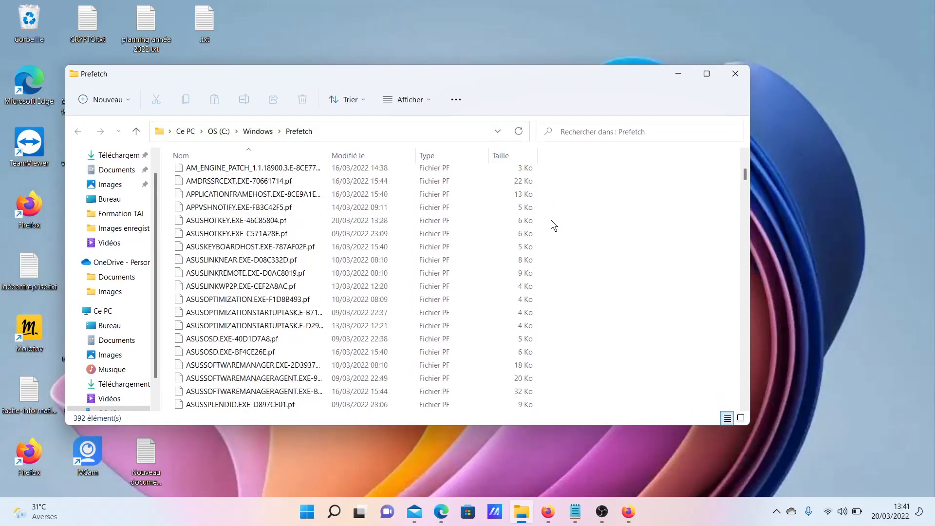
scroll(548, 222, down, 15)
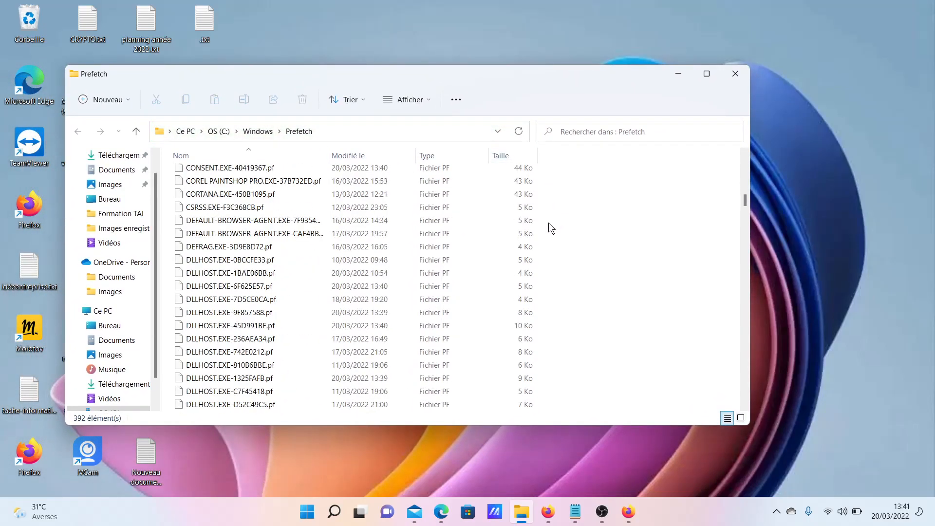
scroll(547, 223, down, 14)
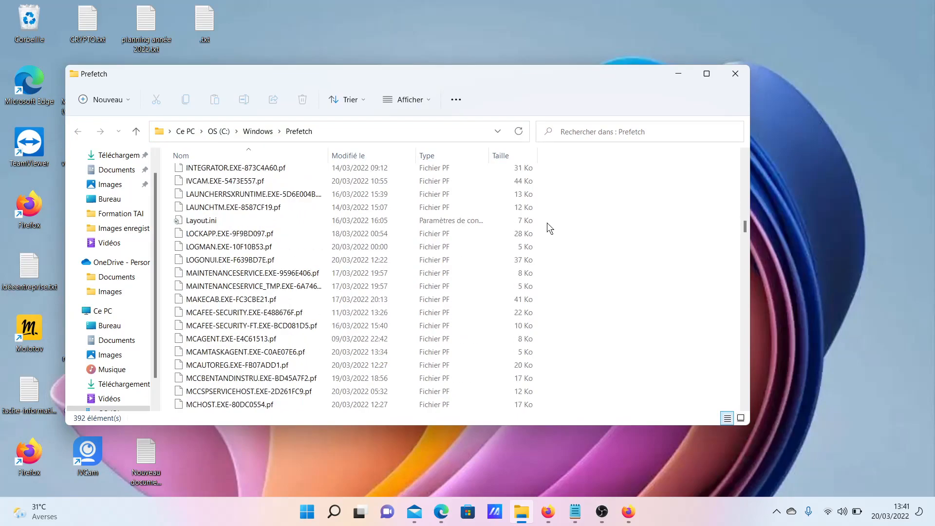
scroll(544, 241, down, 14)
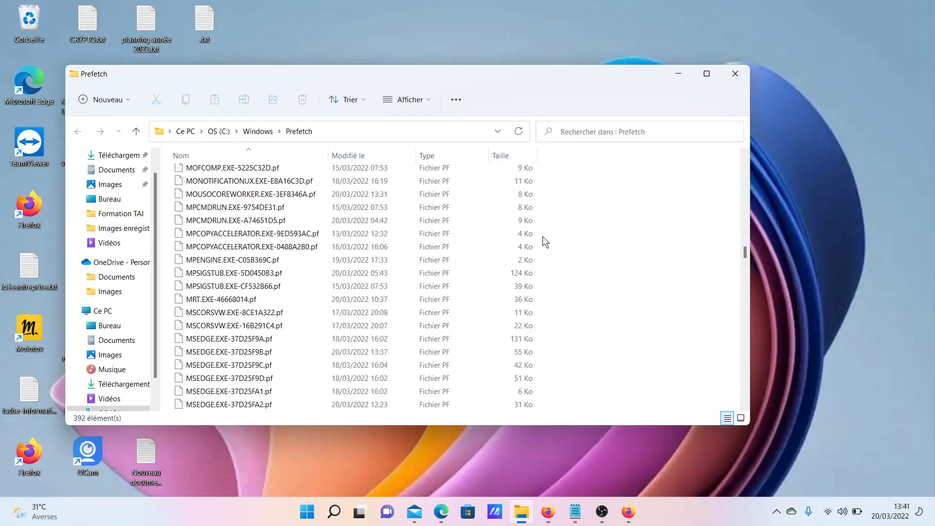
scroll(544, 241, down, 12)
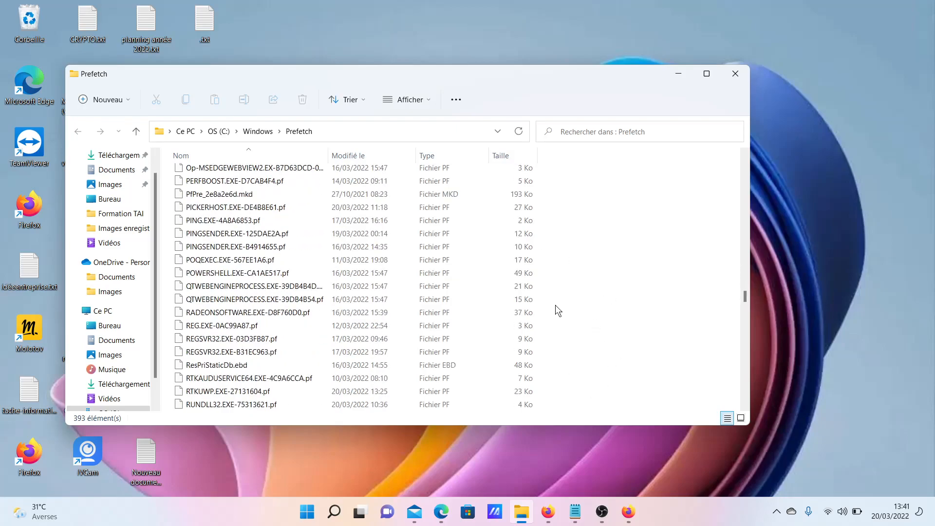
key(ctrl+a)
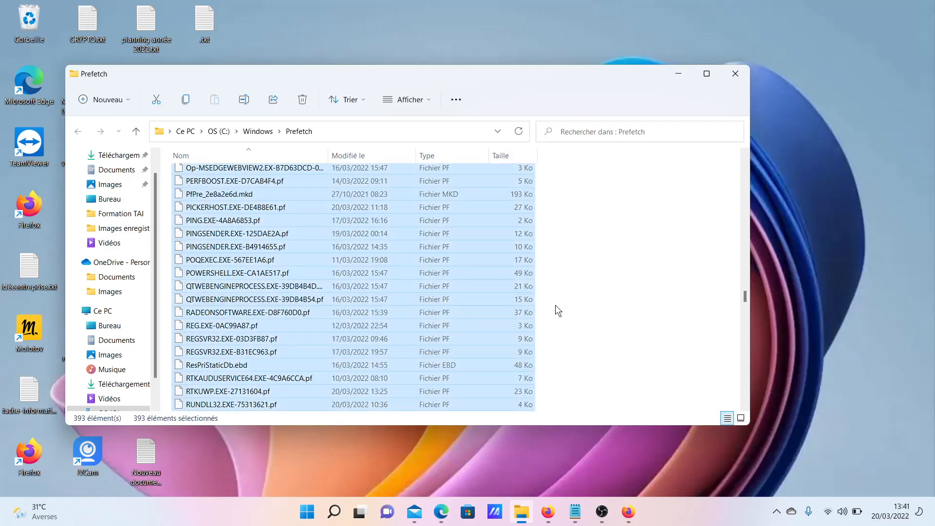
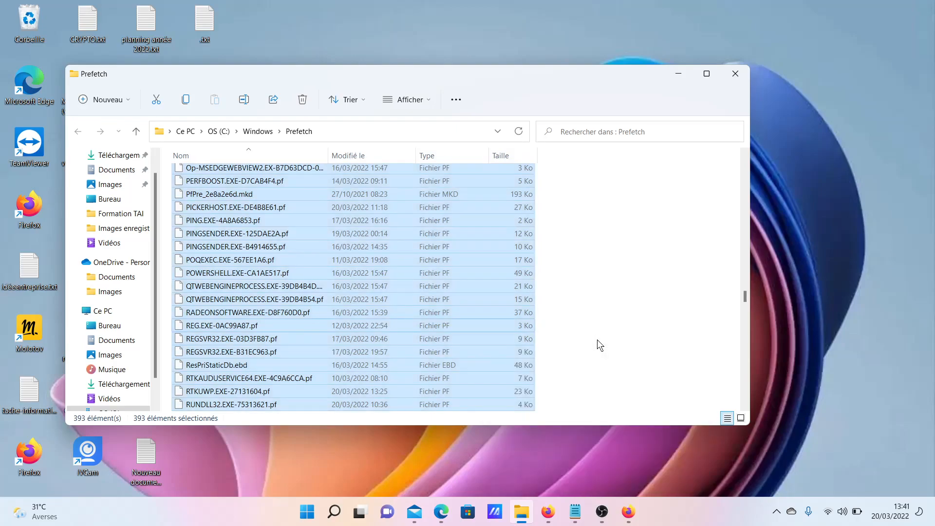
key(Delete)
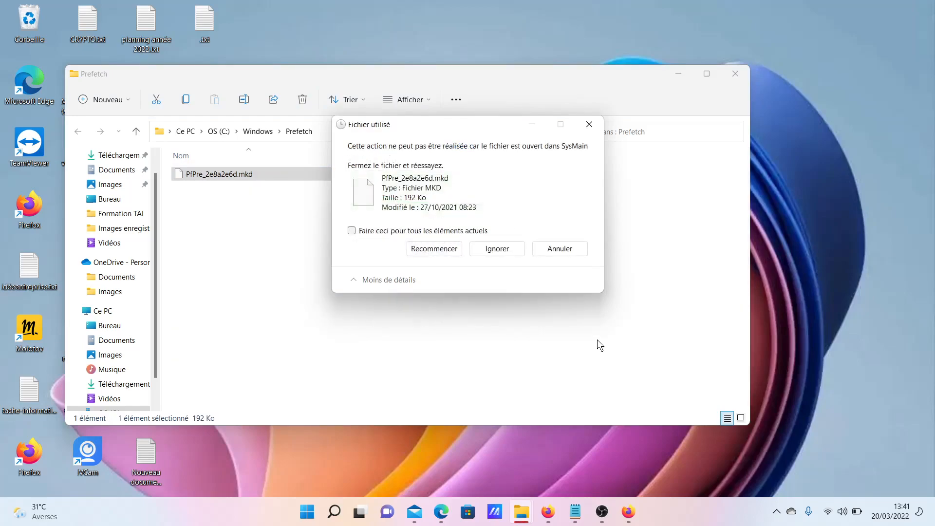
click(500, 250)
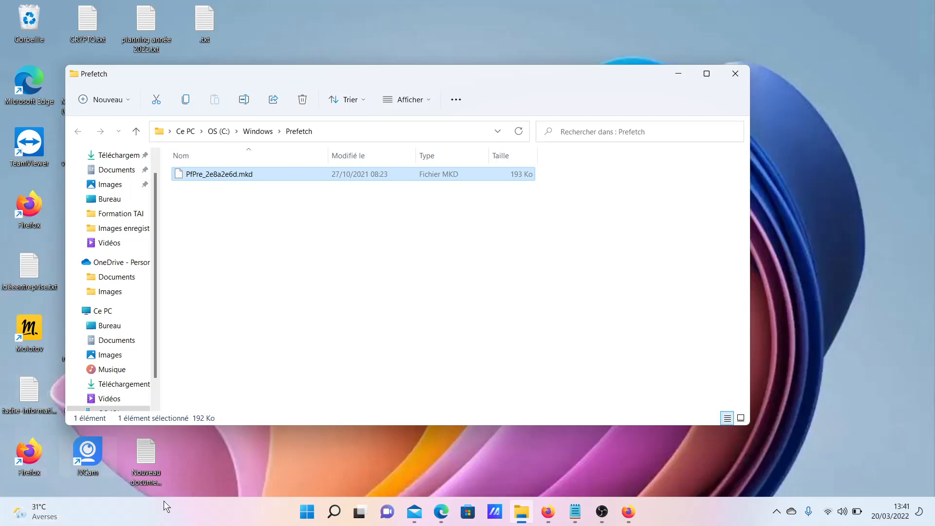
click(743, 77)
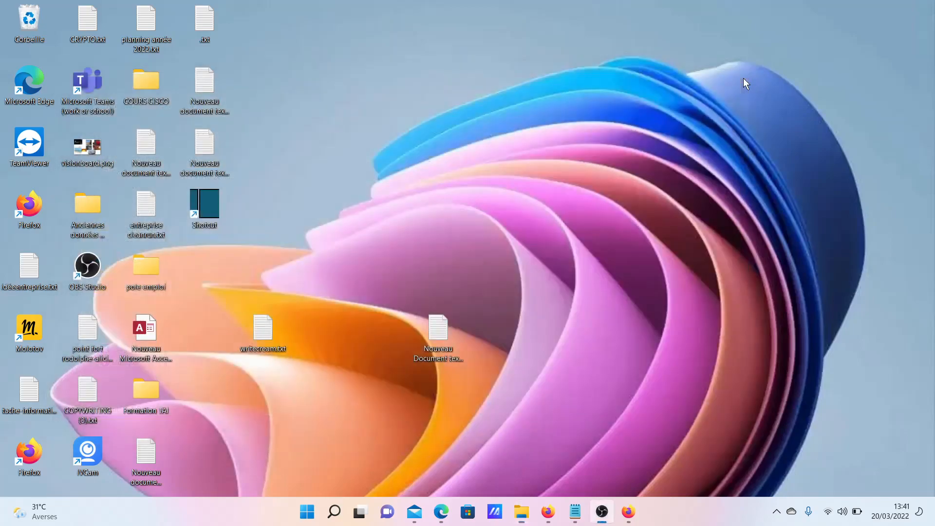
Launch the Microsoft Windows Malicious Software Removal Tool by running the command MRT
mouse_move(423, 508)
mouse_move(334, 520)
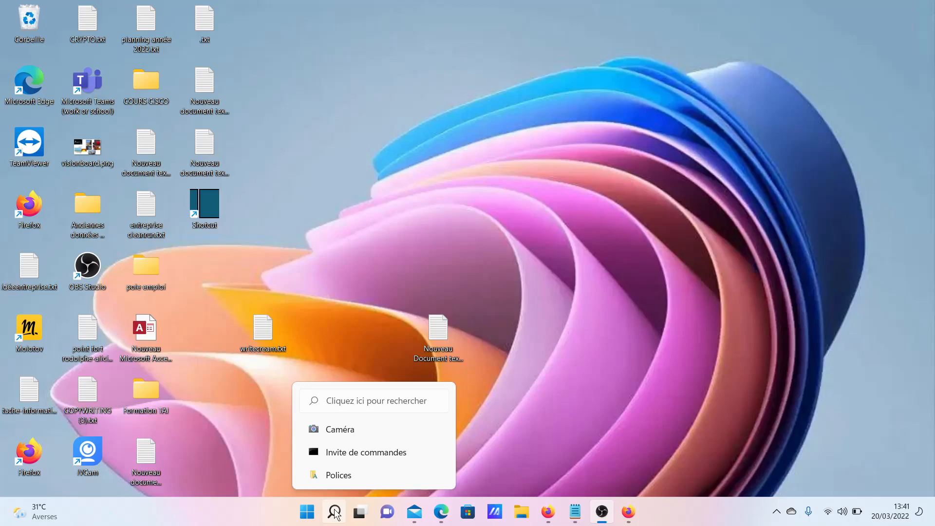
key(super+r)
key(BackSpace)
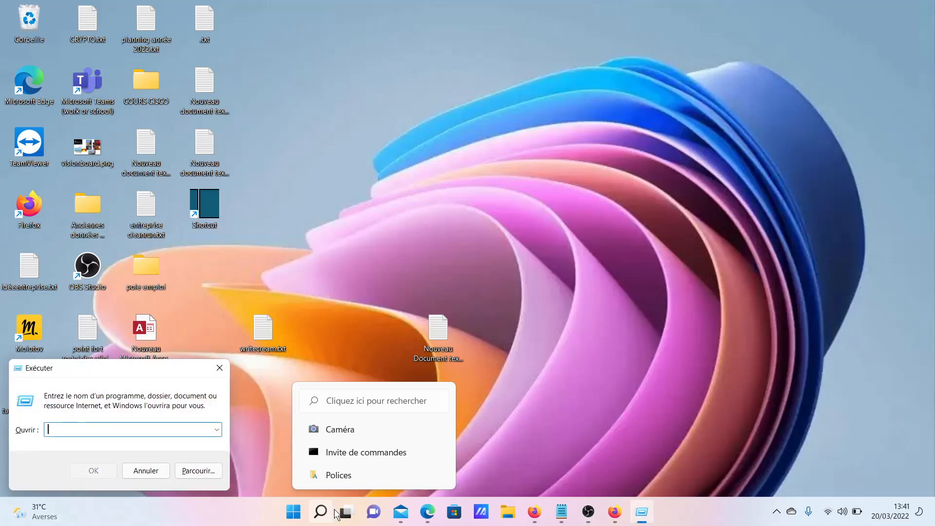
text(MR)
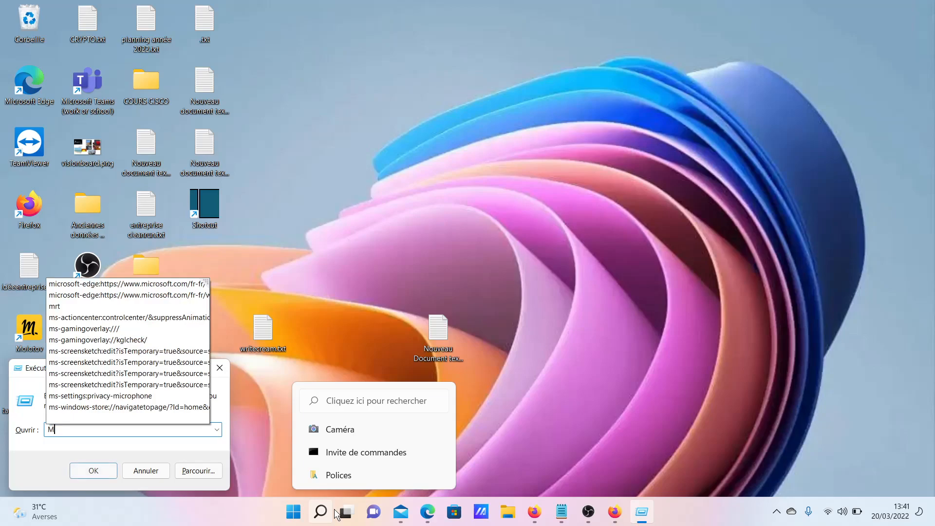
text(T)
key(Return)
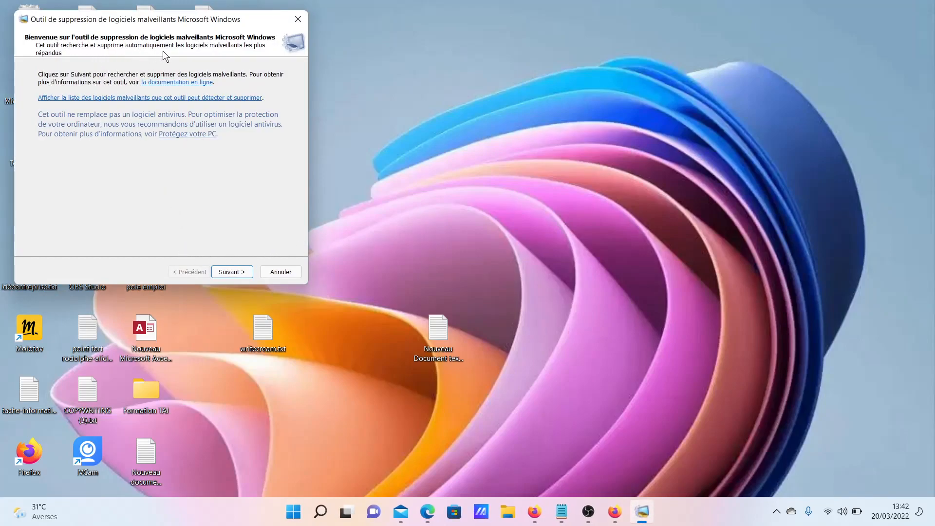
Start a quick scan for malware and move the removal tool's window away from the screen corner
click(230, 272)
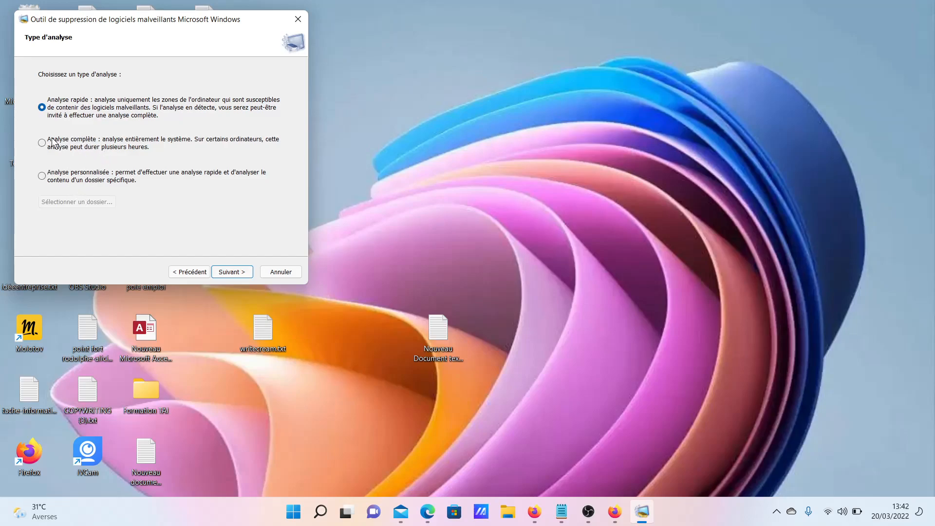
click(227, 271)
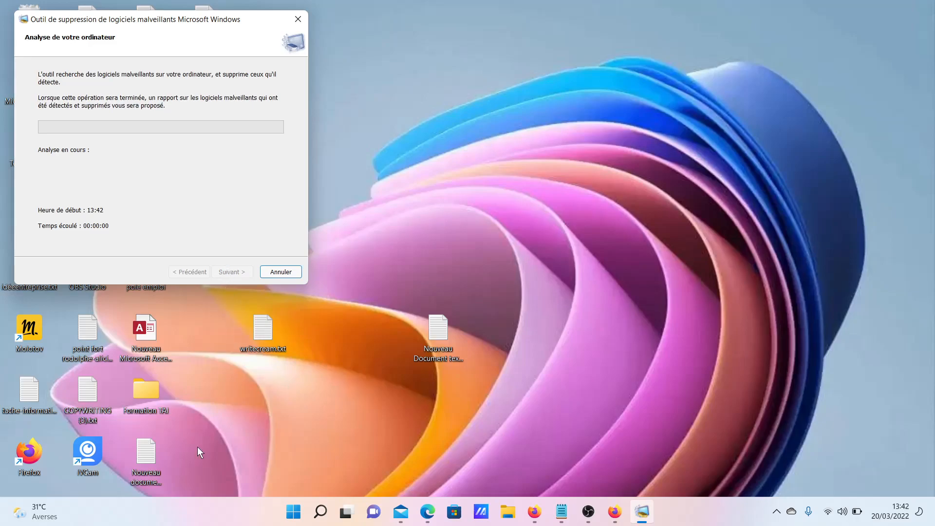
drag(171, 24, 311, 37)
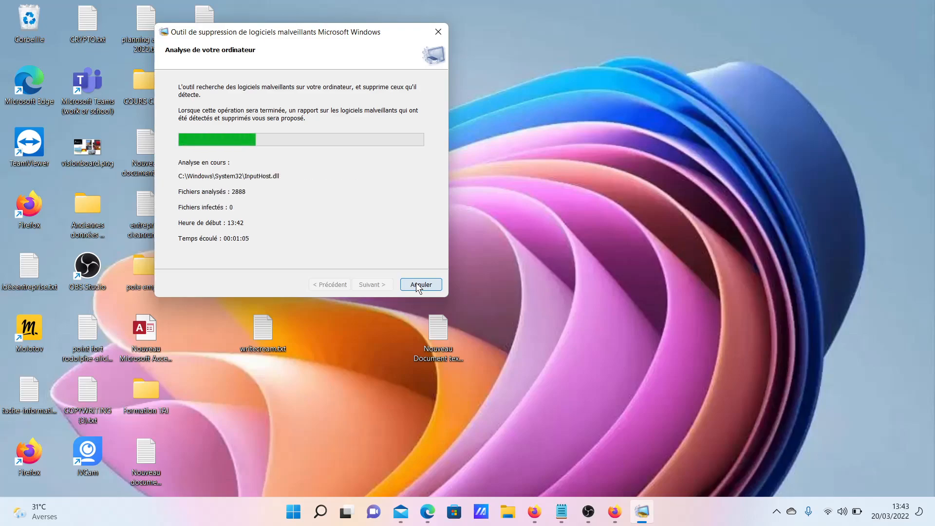
Cancel the running malware scan and confirm the cancellation
click(420, 284)
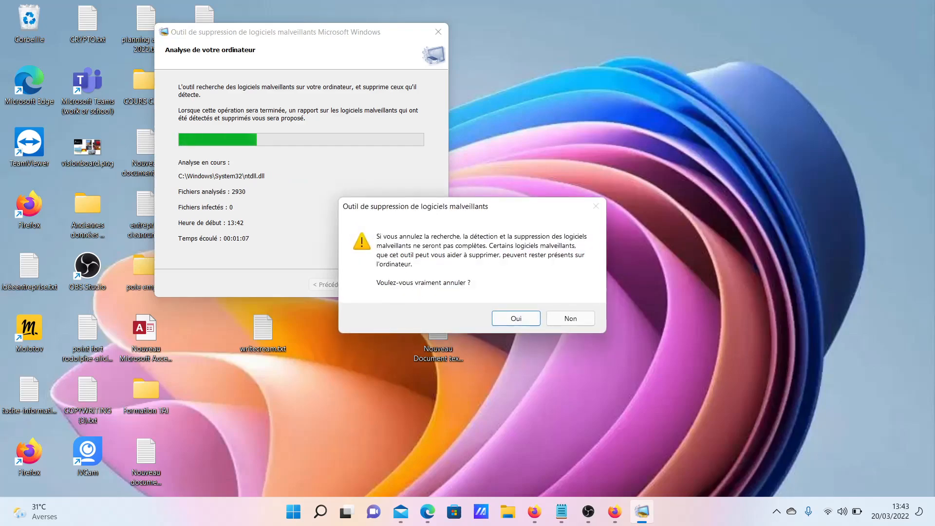
click(515, 319)
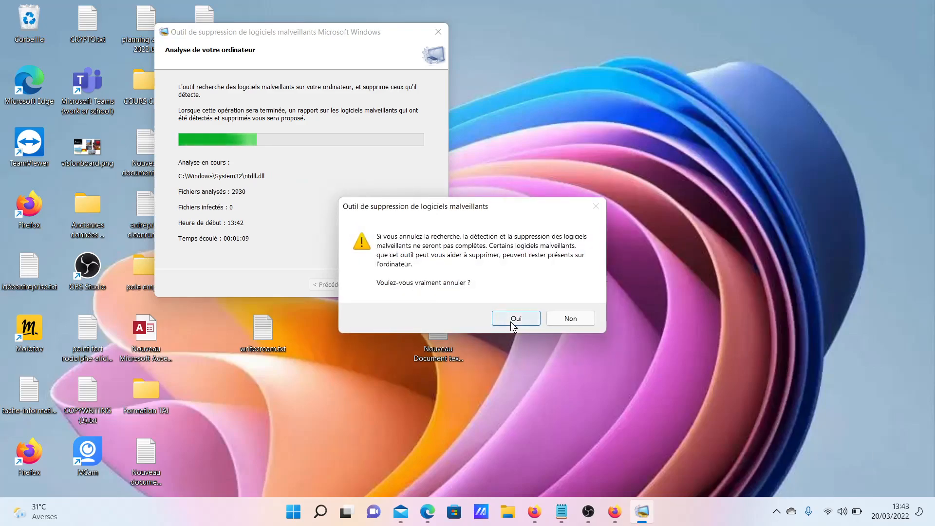